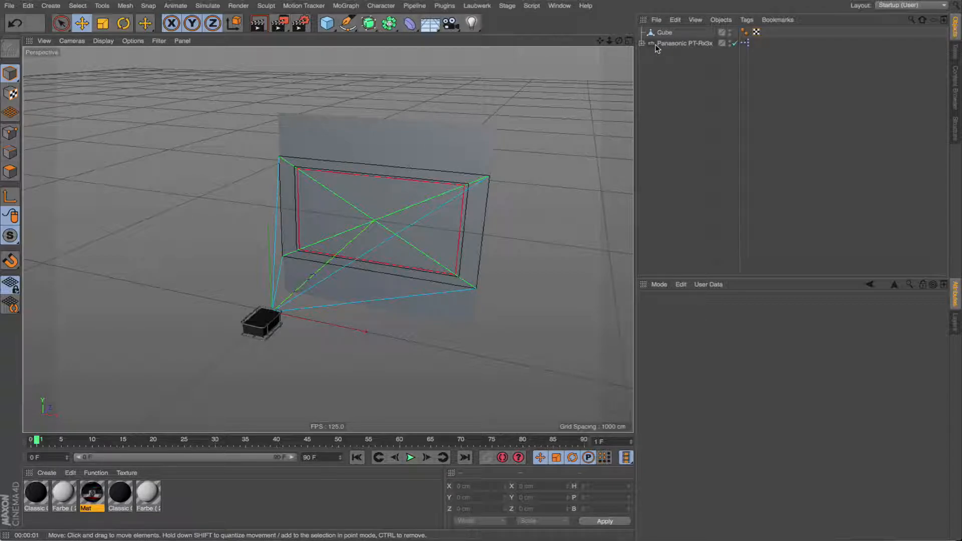
Hide the zoom range, cross, view area and cone lines of the Panasonic PT-Rx3x projector
click(658, 44)
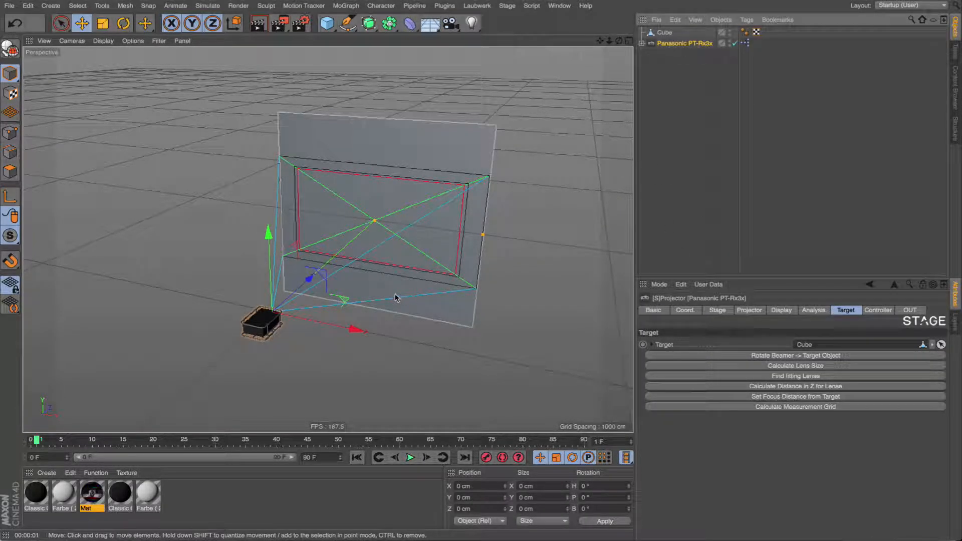
click(782, 310)
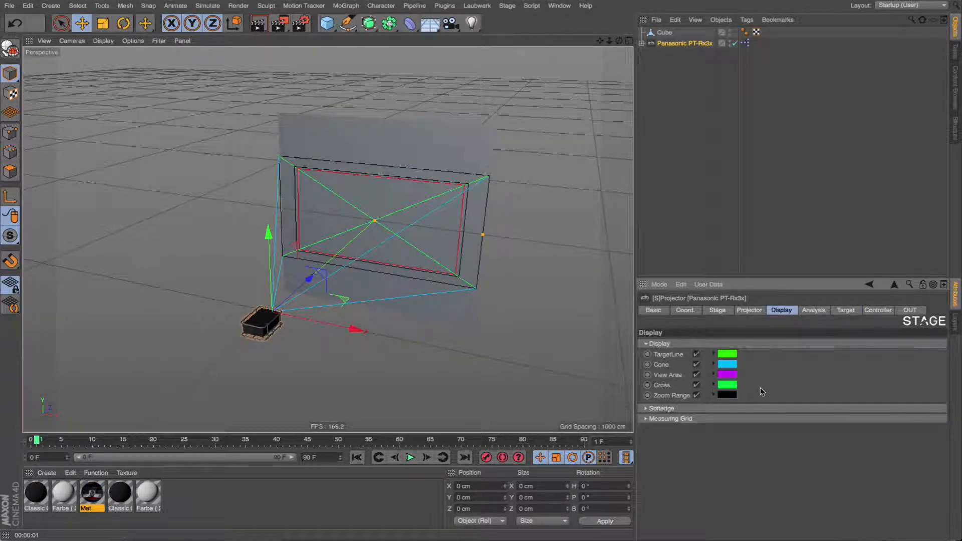
click(697, 395)
click(697, 385)
click(696, 375)
click(697, 364)
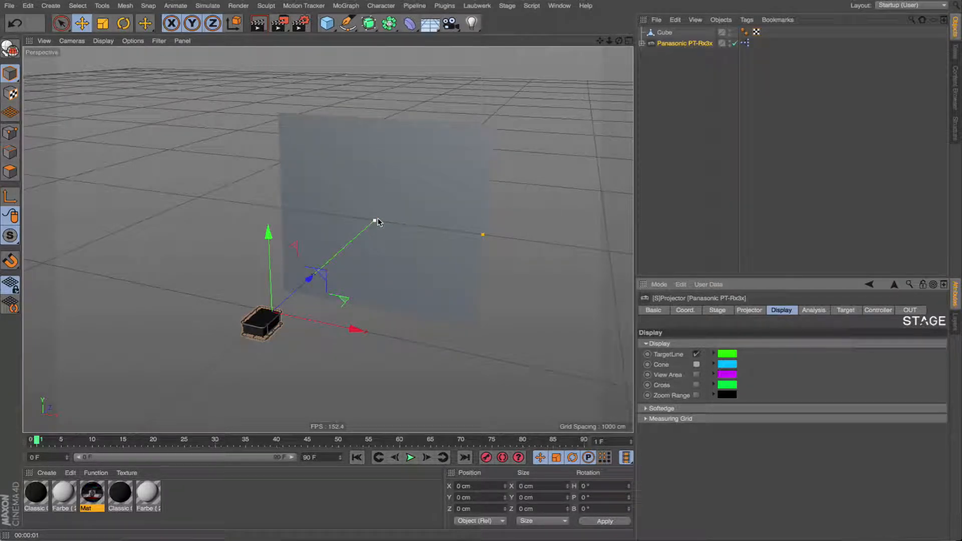
Show the projector's cone, view area, cross and zoom range lines again
click(696, 365)
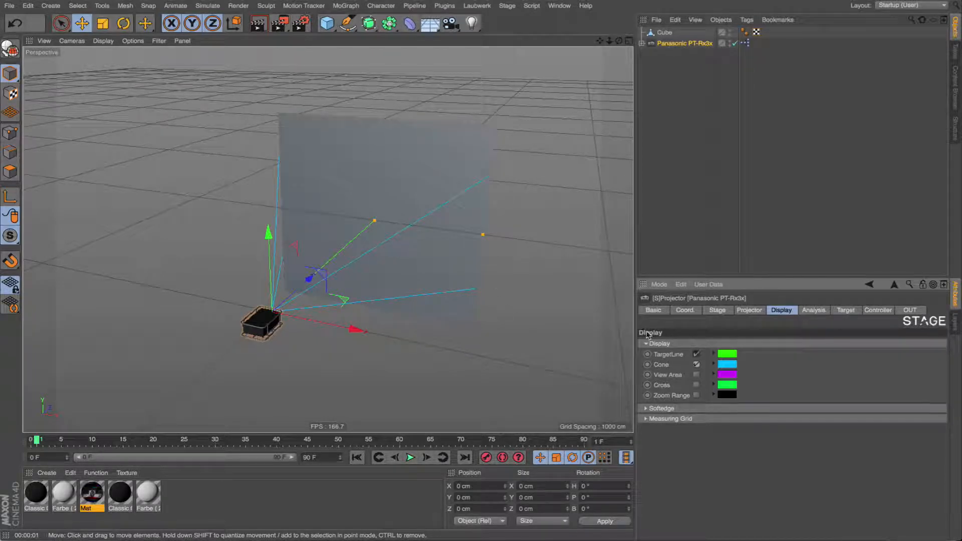
click(697, 375)
click(697, 395)
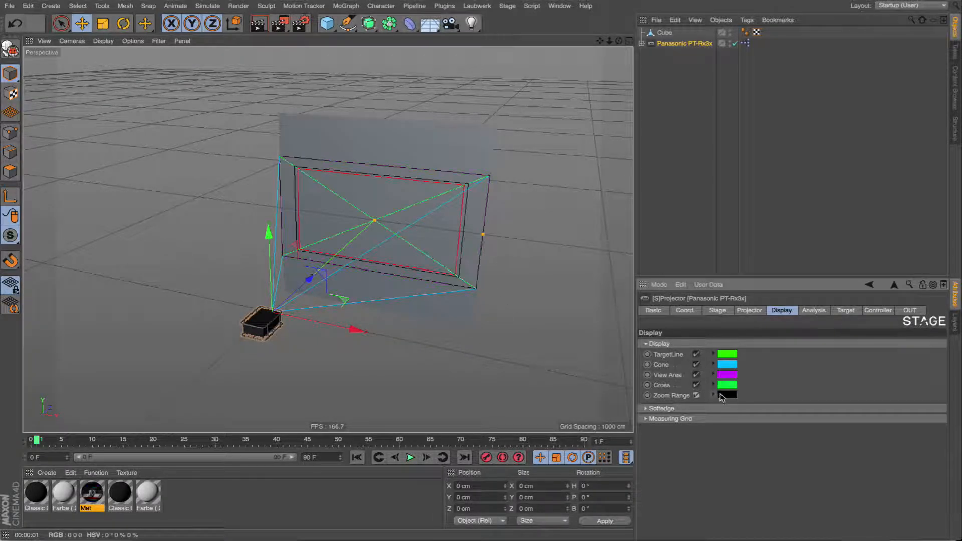
Toggle the projector's softedge line off and on, then try a horizontal softedge of 0 % and undo it
click(667, 409)
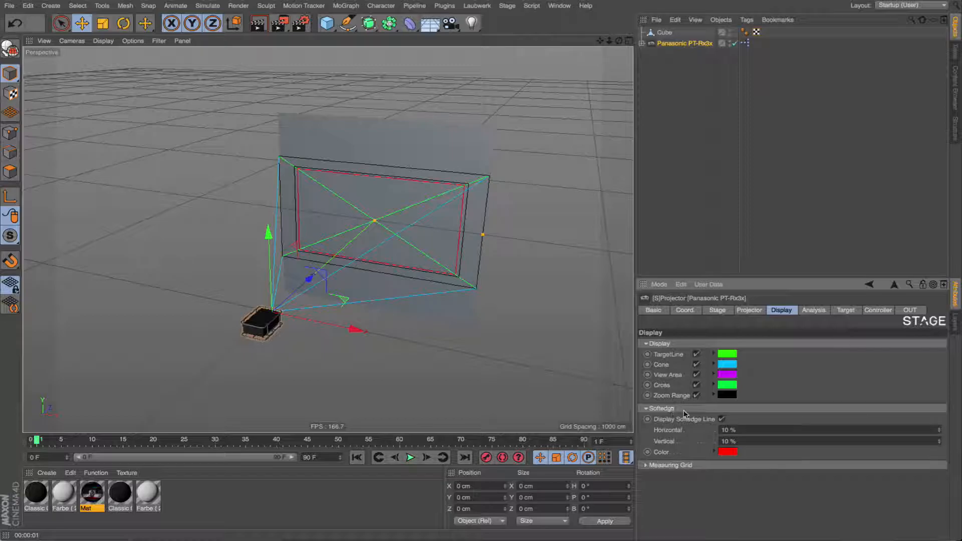
click(723, 419)
click(722, 419)
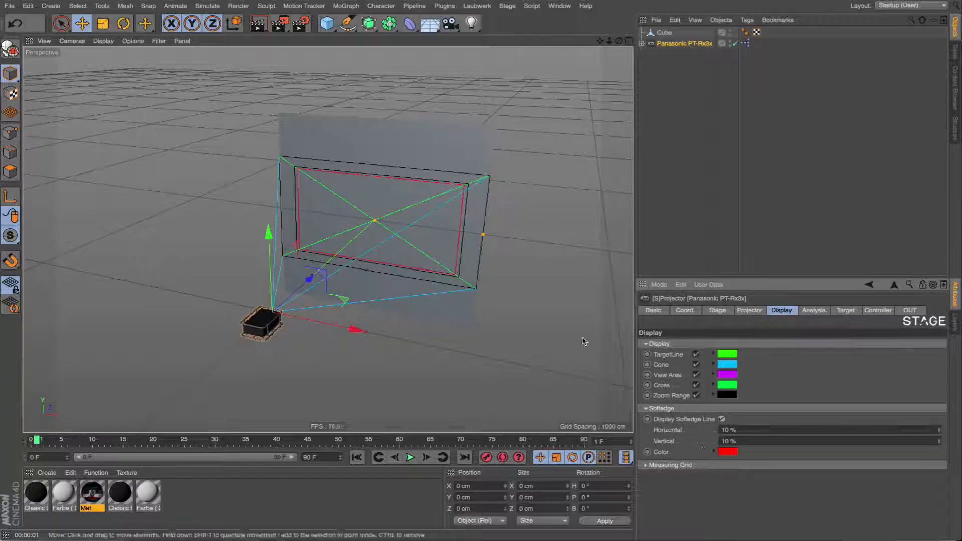
drag(737, 430, 659, 422)
text(0)
key(Return)
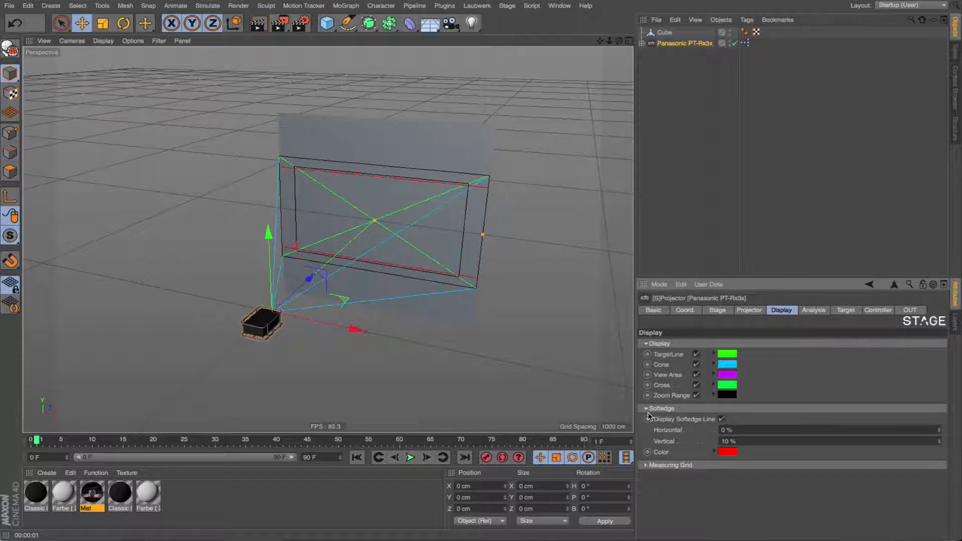
key(ctrl+z)
Raise the projector's focus distance to 2000 cm, then pull the projected image back in front of the cube in the viewport
click(877, 311)
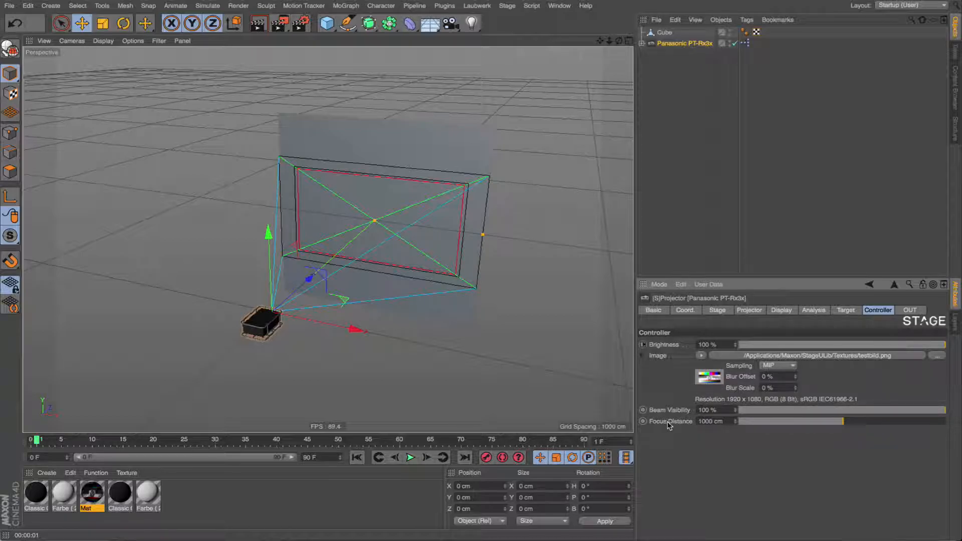
drag(787, 421, 947, 423)
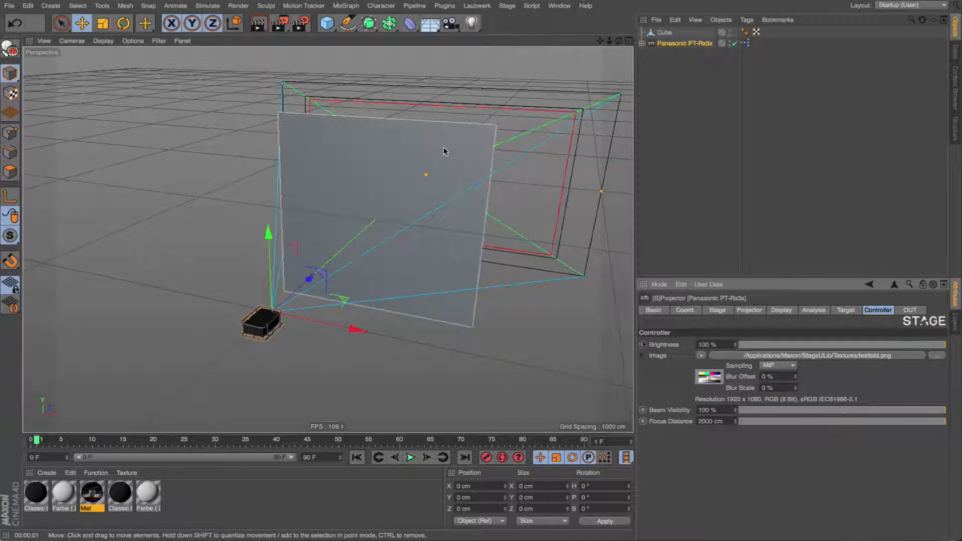
drag(426, 176, 456, 241)
Set the projector's aspect ratio to 1:1 and keep its panel at 1:1
click(762, 311)
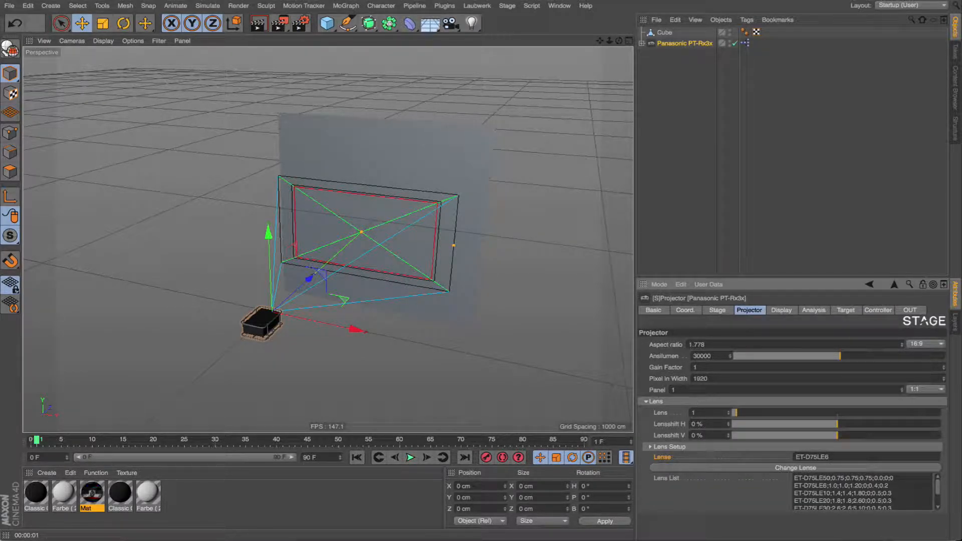
click(673, 401)
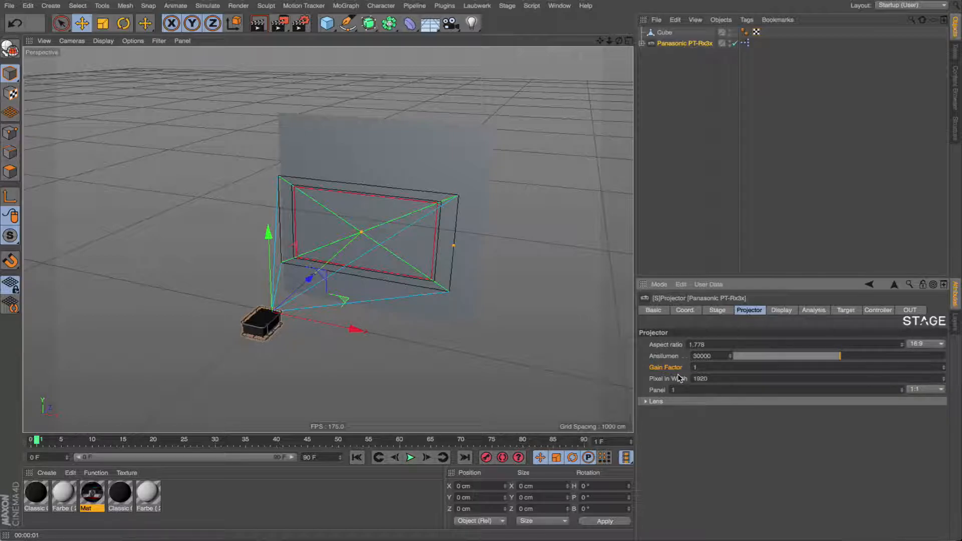
click(927, 394)
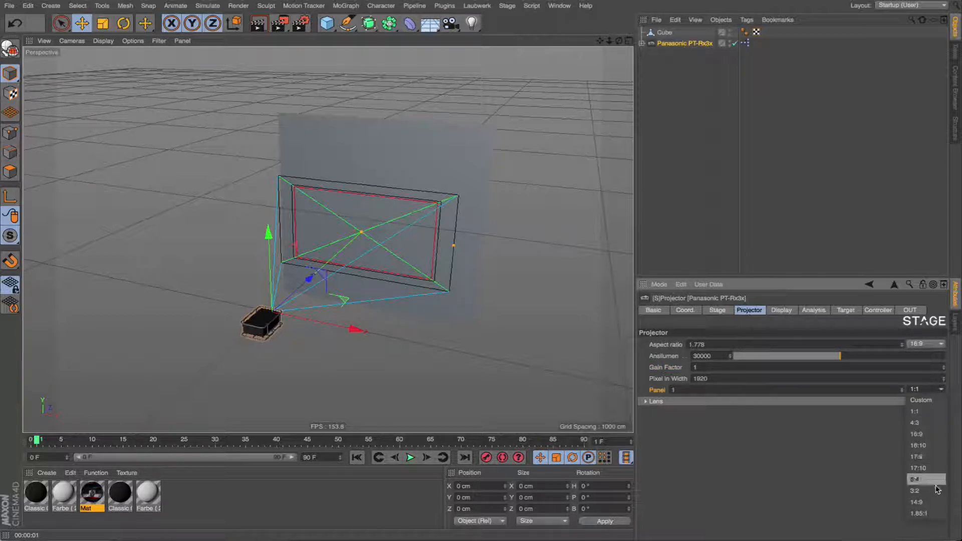
click(931, 438)
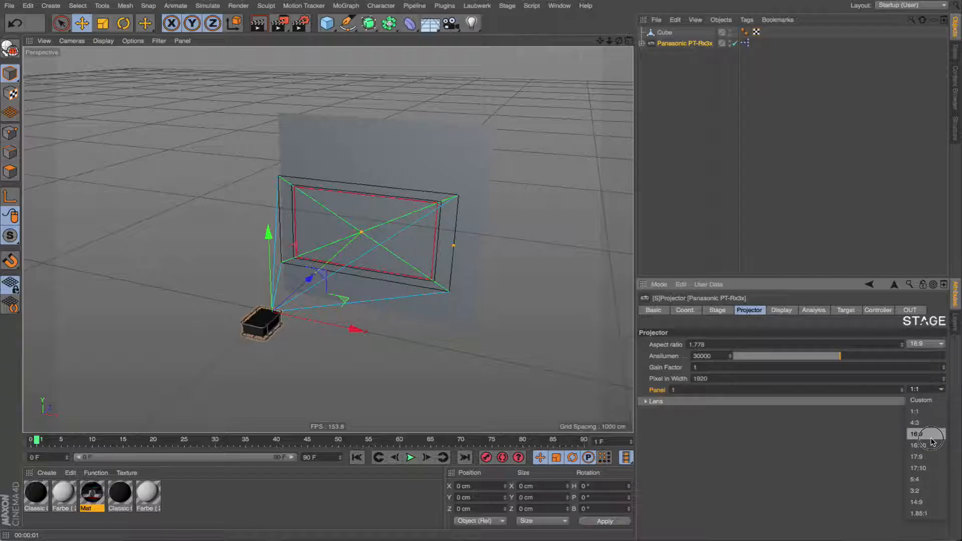
click(925, 345)
click(924, 366)
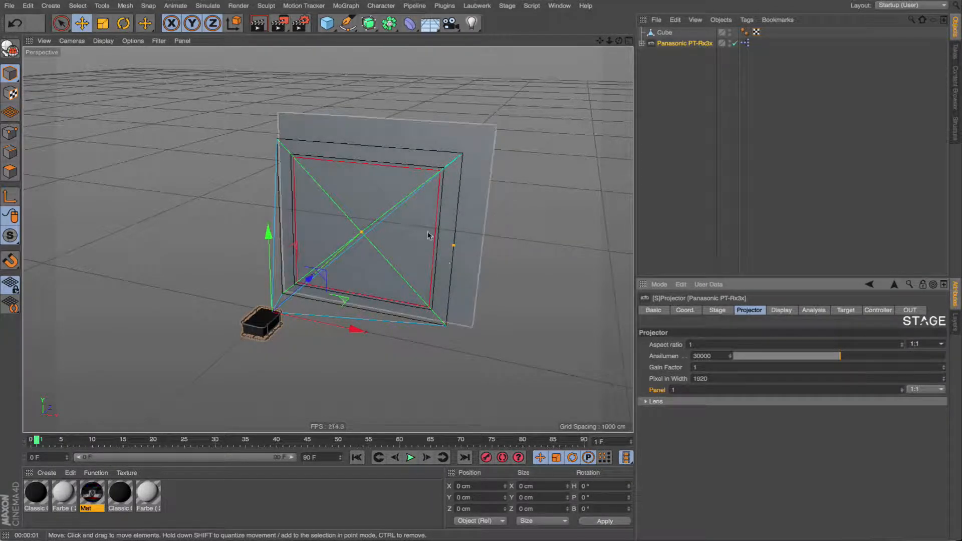
Set the projector's lens value to 1 and check the zoom and lens shift limits in the lens setup
click(660, 401)
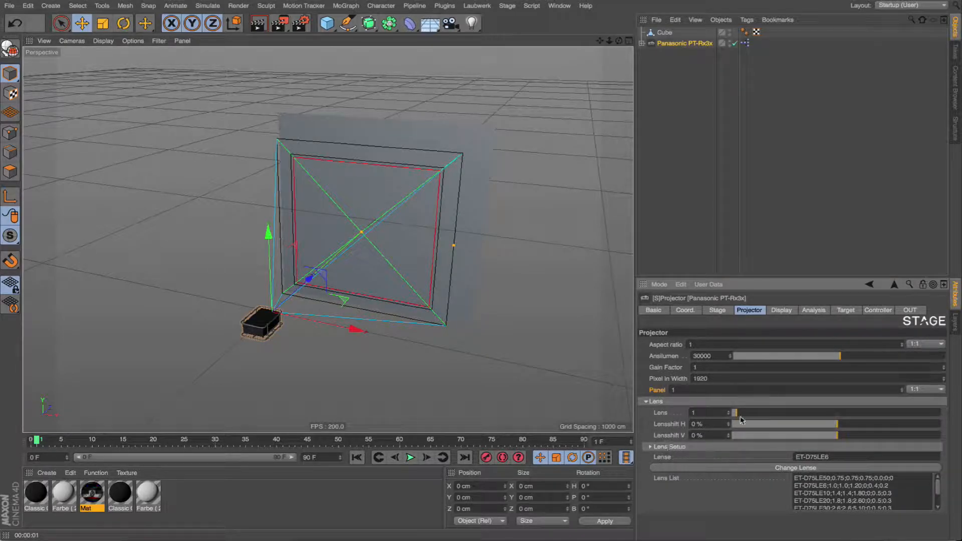
mouse_move(736, 412)
mouse_down()
mouse_move(759, 408)
mouse_move(729, 429)
mouse_up()
click(706, 413)
text(1)
key(Return)
click(679, 447)
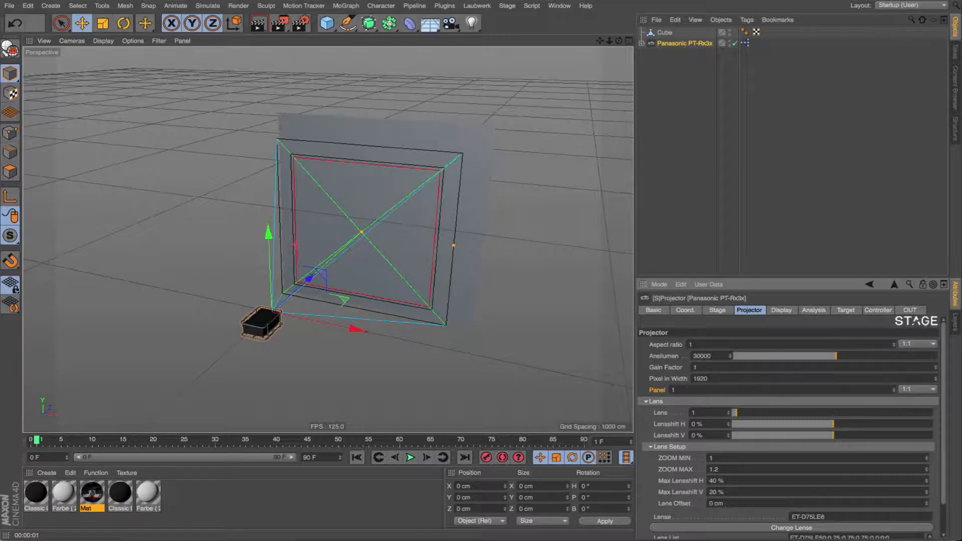
click(793, 447)
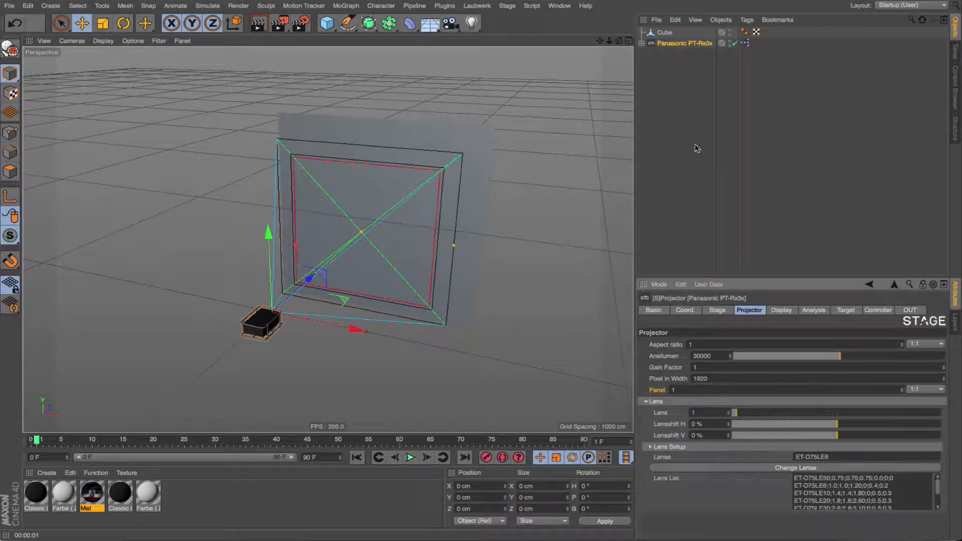
Change the projector's lens to ET-D75LE30 (2.6 - 5.10), then widen the projected image in the viewport
click(783, 468)
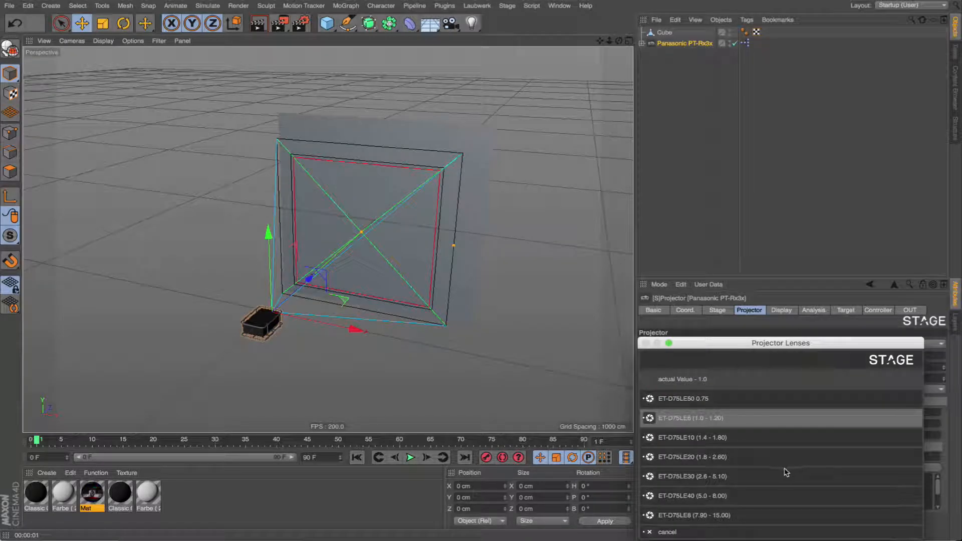
drag(730, 339, 655, 195)
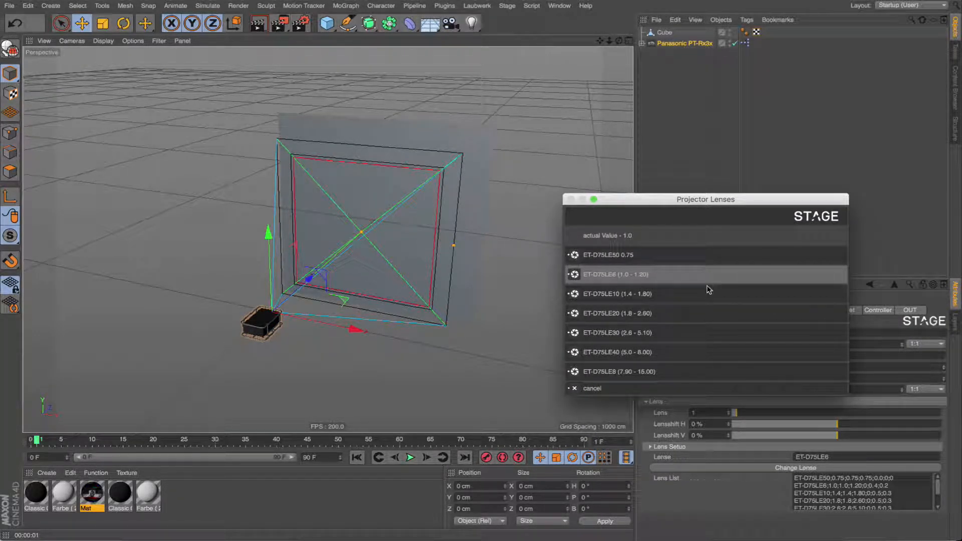
click(647, 335)
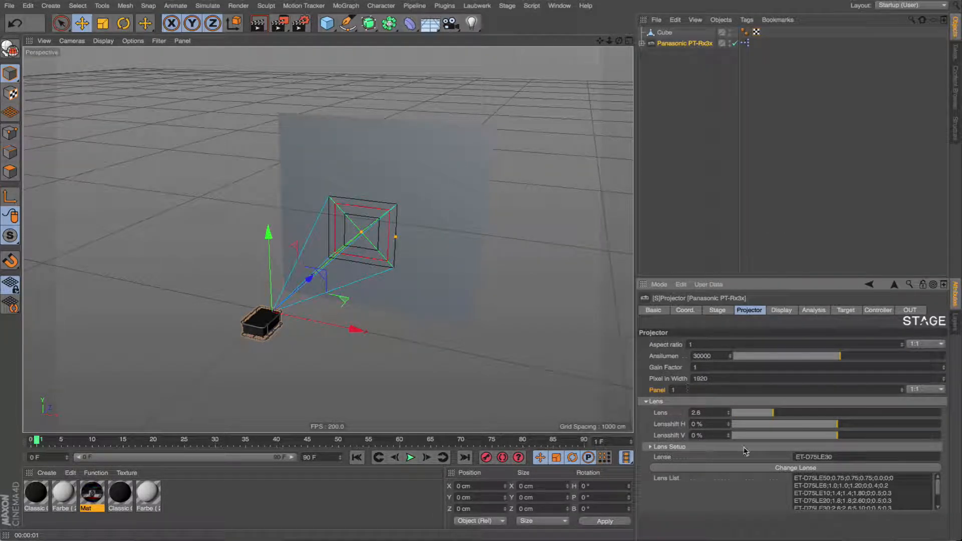
drag(396, 237, 454, 245)
Set the projector's focus distance from the Cube target and calculate the matching lens size
click(847, 310)
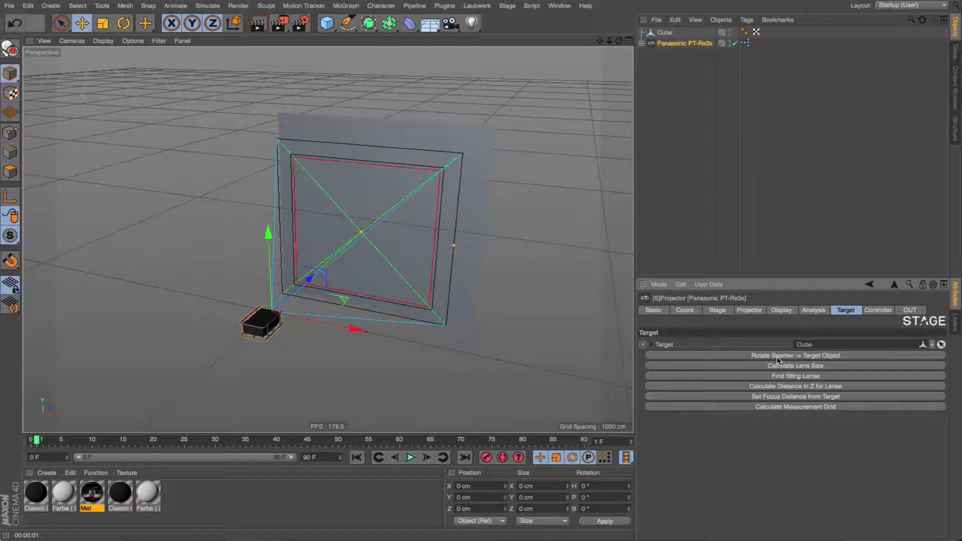
click(791, 398)
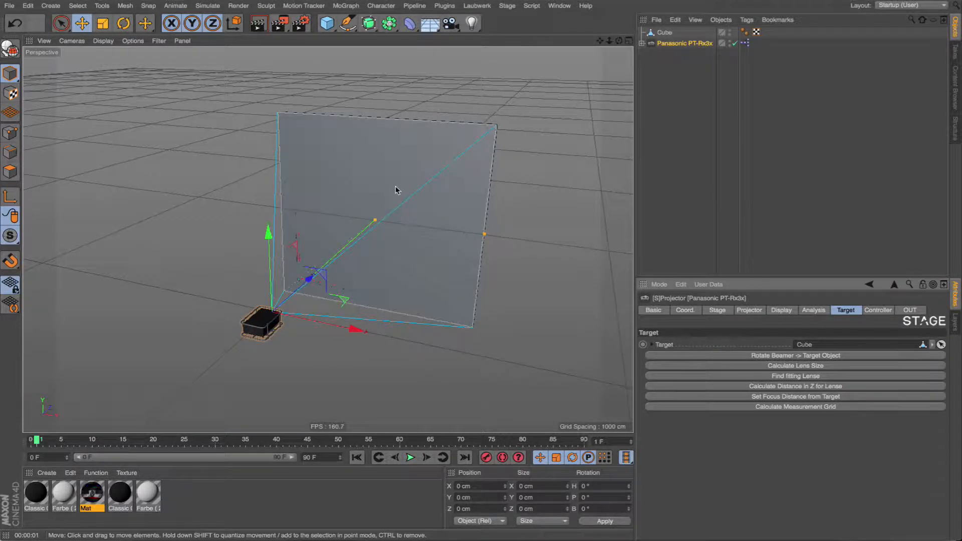
click(779, 367)
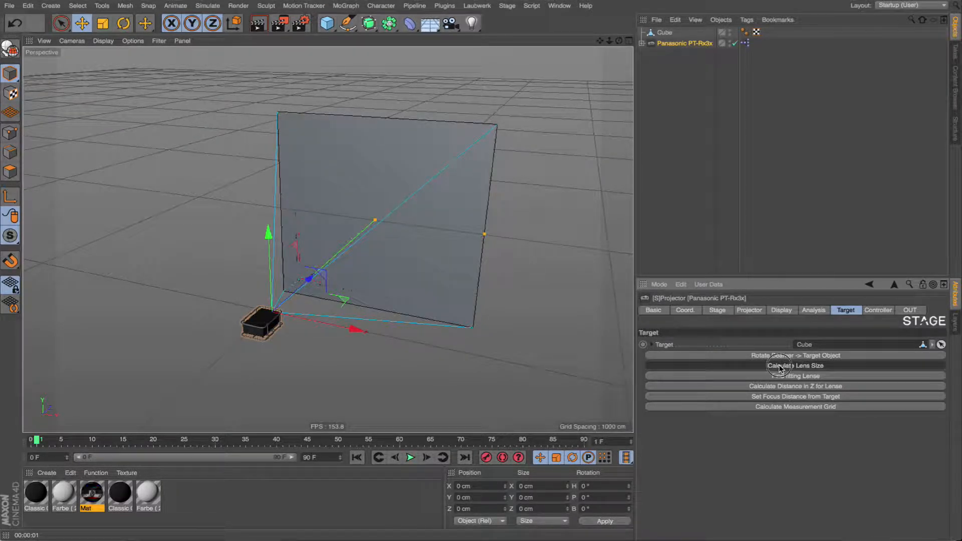
Set the projector's aspect ratio to 16:9, recalculate the lens size for the target and check the lens value
click(754, 312)
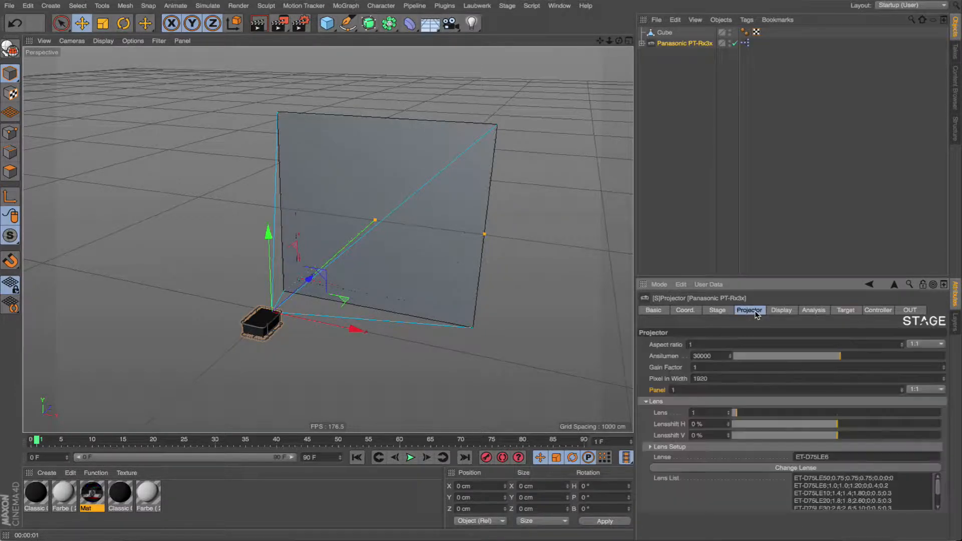
click(926, 344)
click(925, 390)
click(846, 310)
click(781, 366)
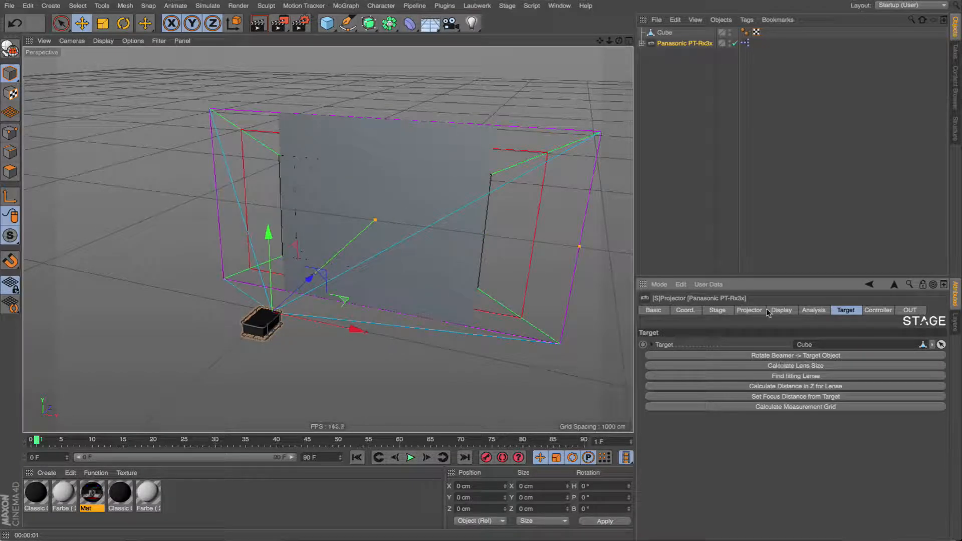
click(764, 311)
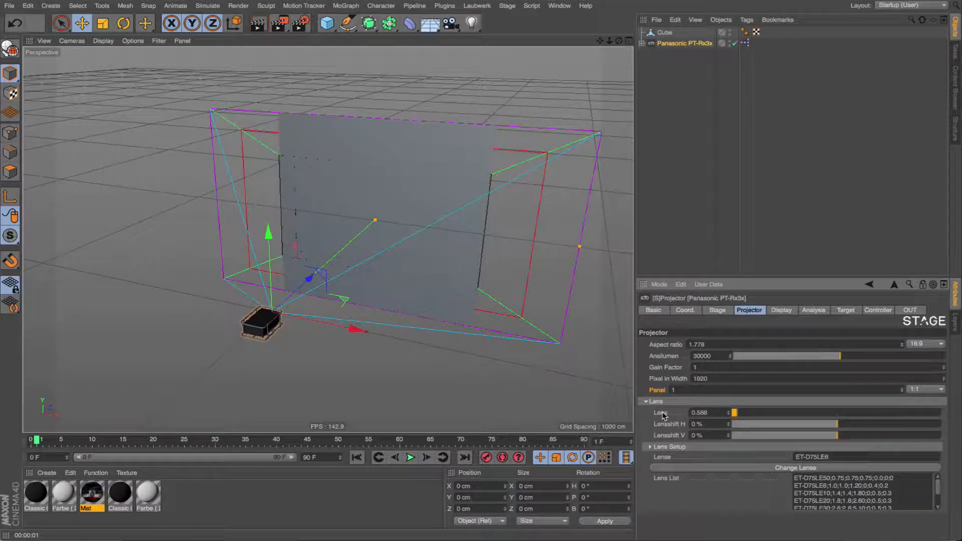
Look up the fitting lenses for the target, then move the projector back along Z to about -843 cm
click(846, 310)
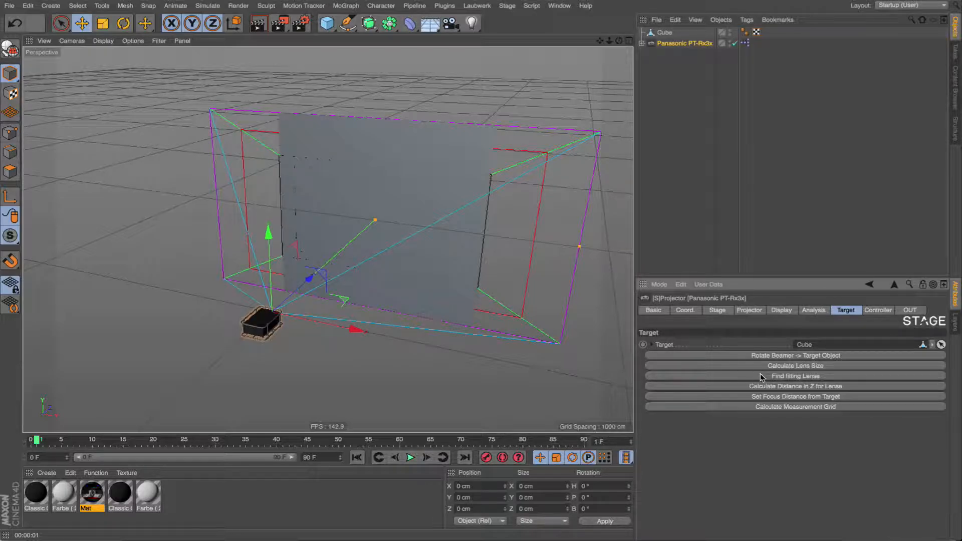
click(760, 376)
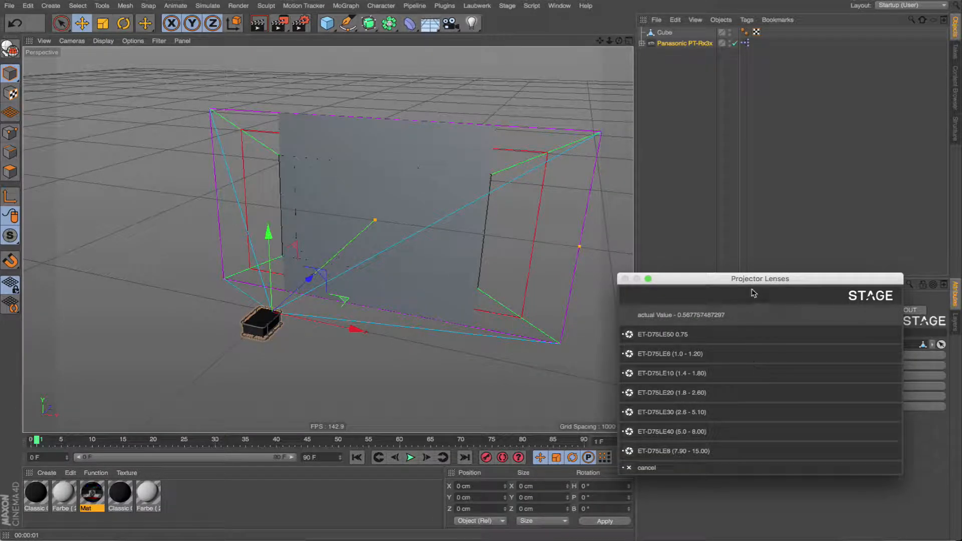
drag(754, 282, 651, 255)
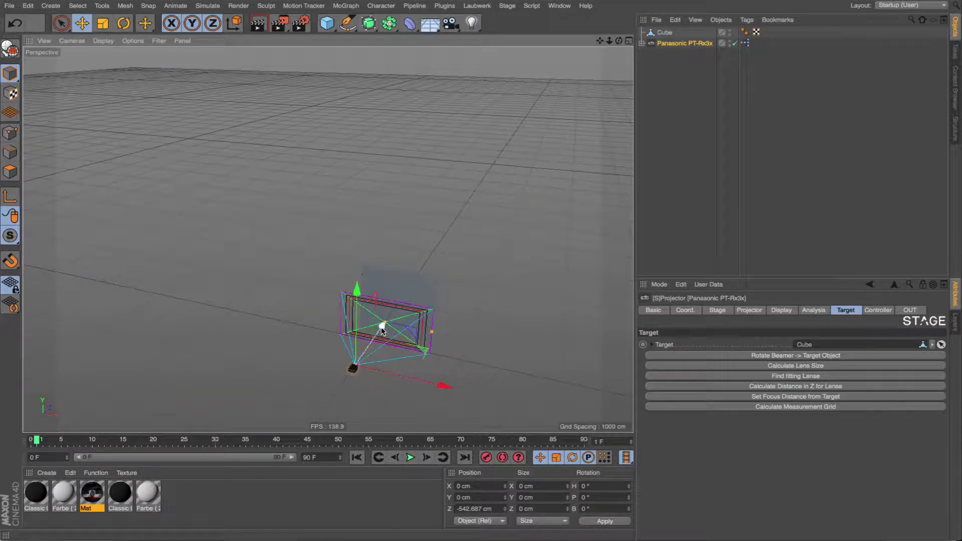
drag(382, 329, 372, 350)
Find the fitting lens for the target, choose ET-D75LE6 (1.0 - 1.20) and set the focus distance from the target
click(790, 376)
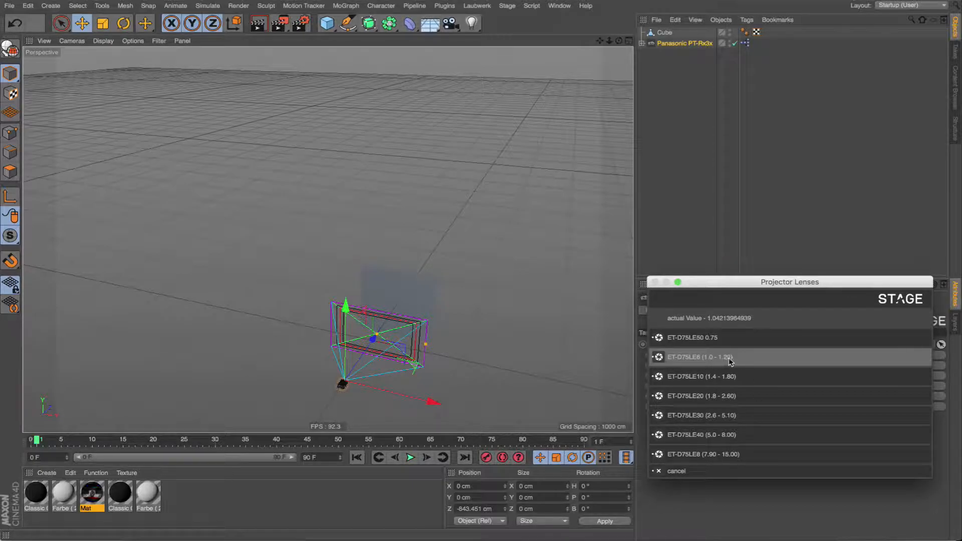
click(729, 361)
click(777, 397)
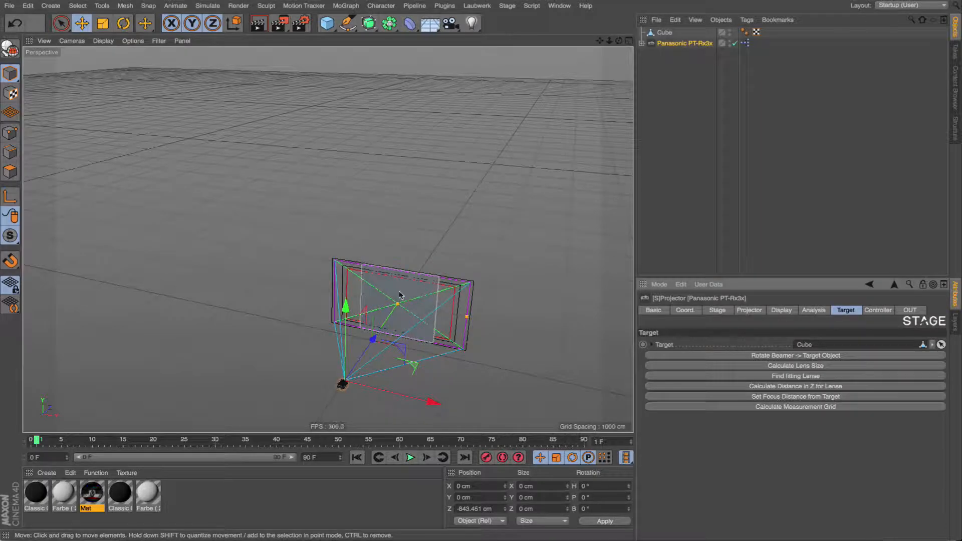
Examine the projector's analysis values at focus distance, including the minimum and maximum lux
click(814, 312)
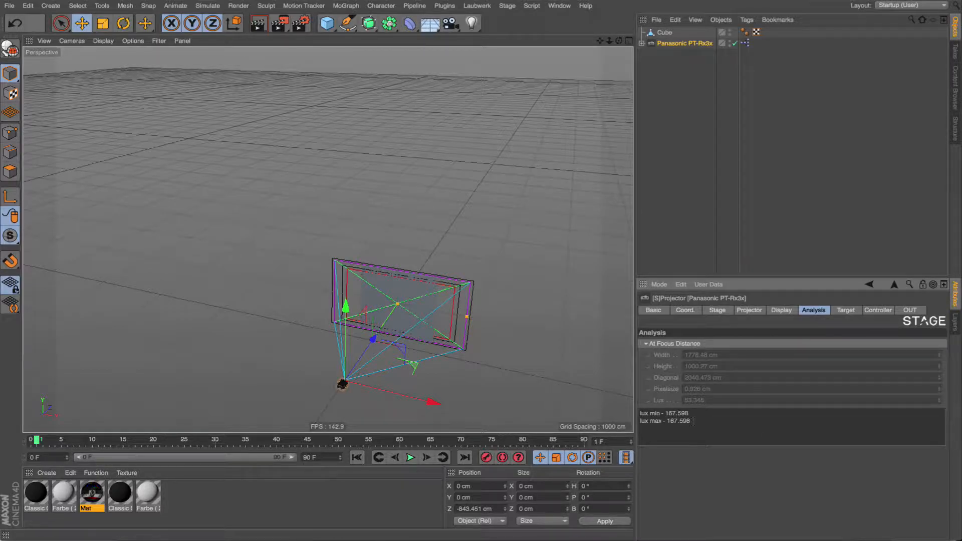
drag(641, 412, 718, 429)
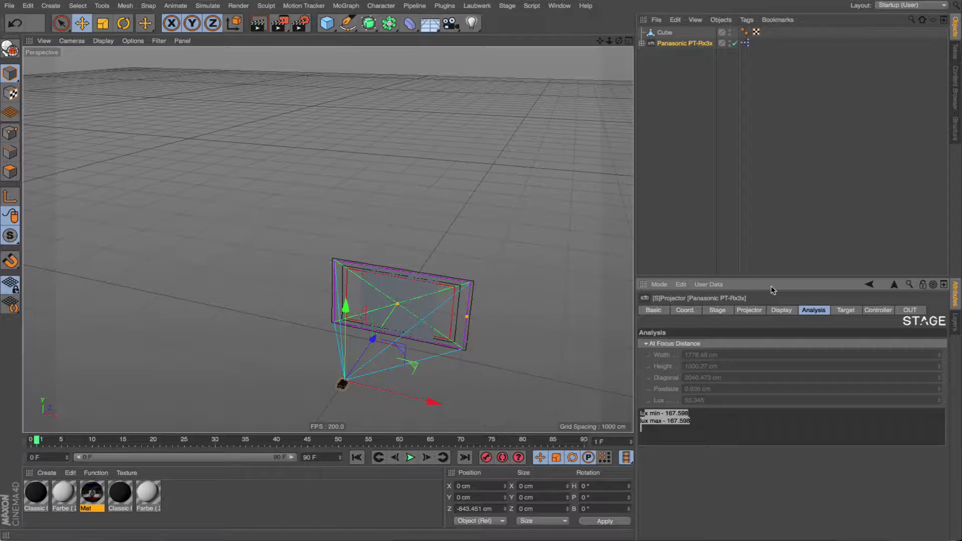
Turn on the projector's measuring grid display and set its row count to 5
click(776, 311)
click(685, 466)
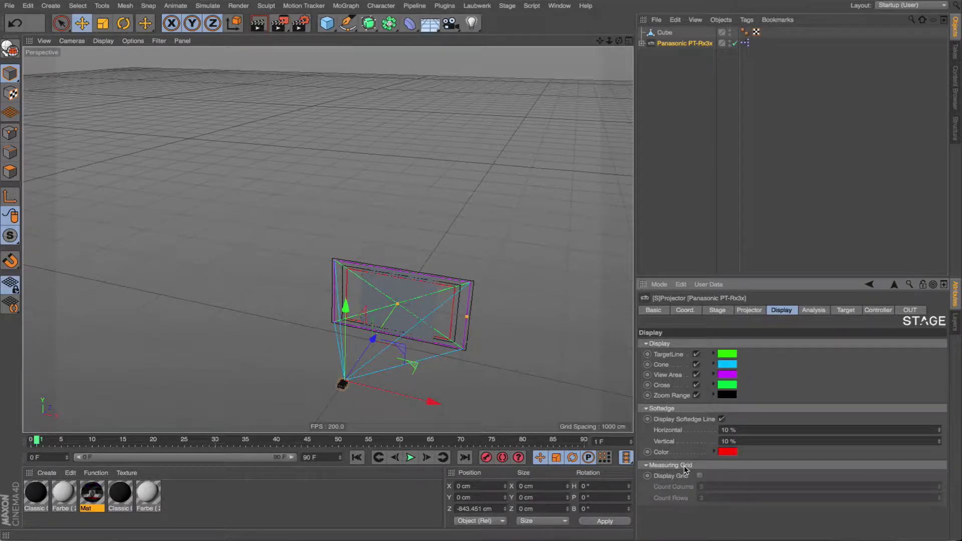
click(700, 476)
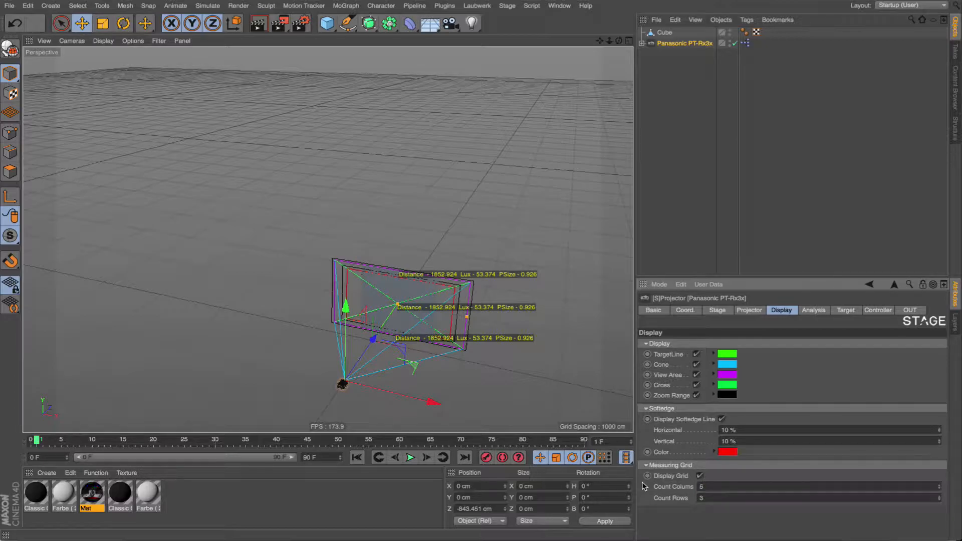
alt+drag(447, 331, 396, 351)
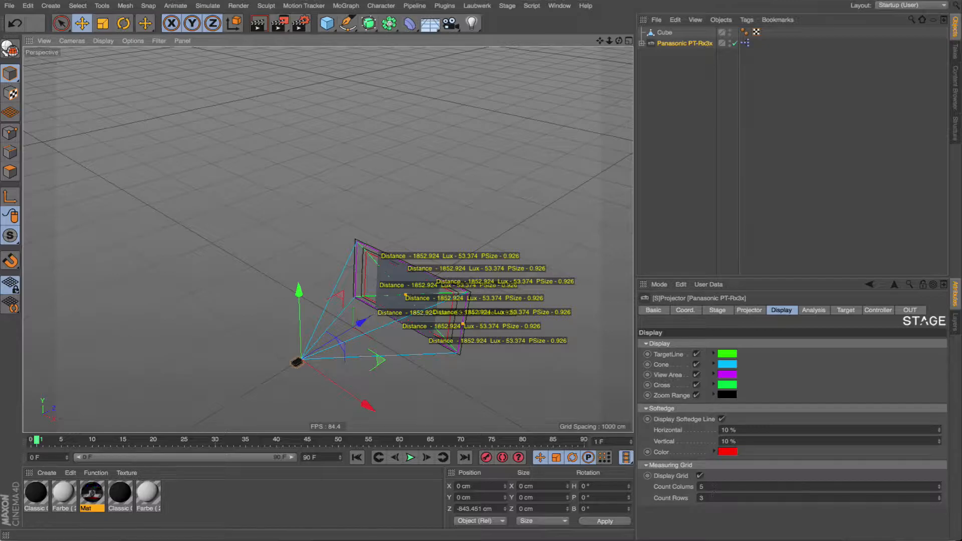
drag(713, 499, 680, 495)
text(5)
key(Return)
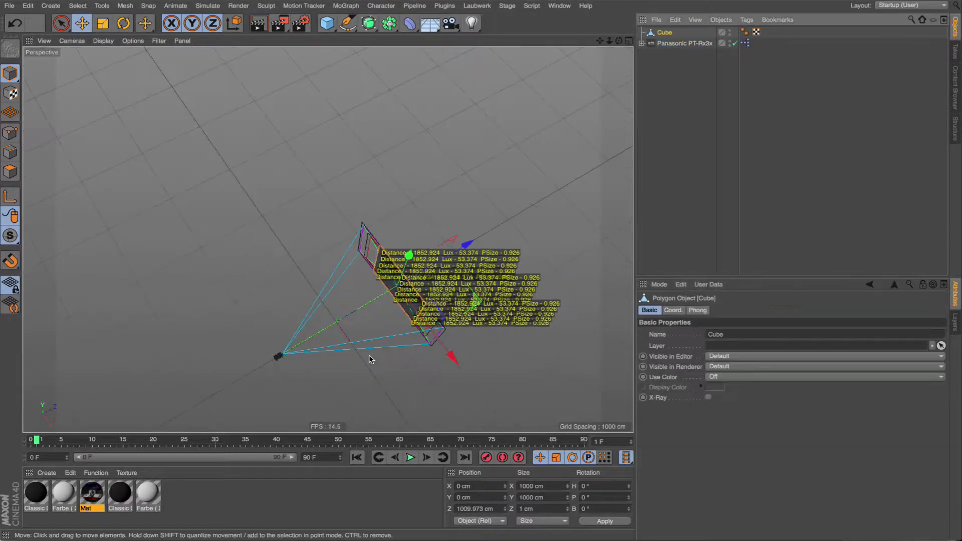
Rotate the cube to about H -23°, P -1°, B -9°, then scale it to about 1684 cm along X and enlarge its height
key(r)
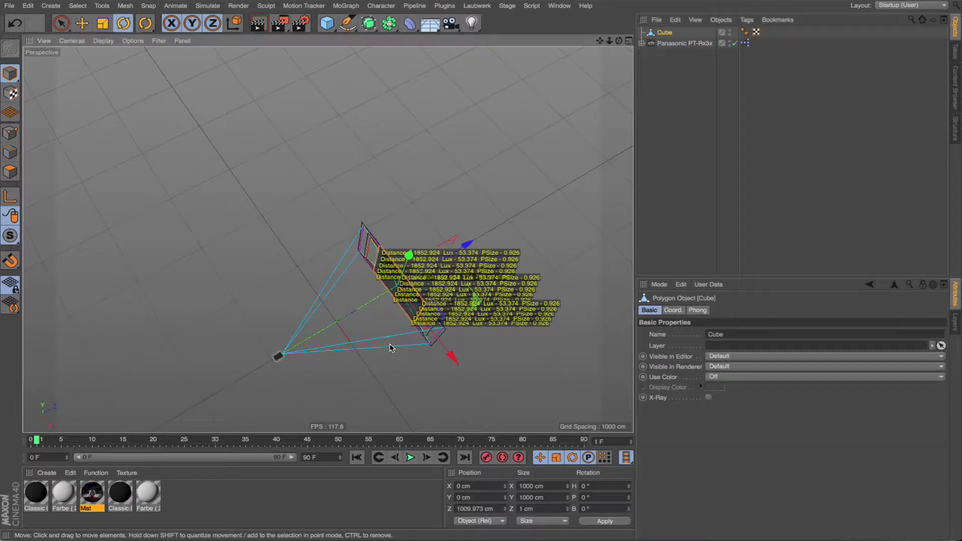
drag(410, 339, 386, 339)
drag(379, 270, 391, 245)
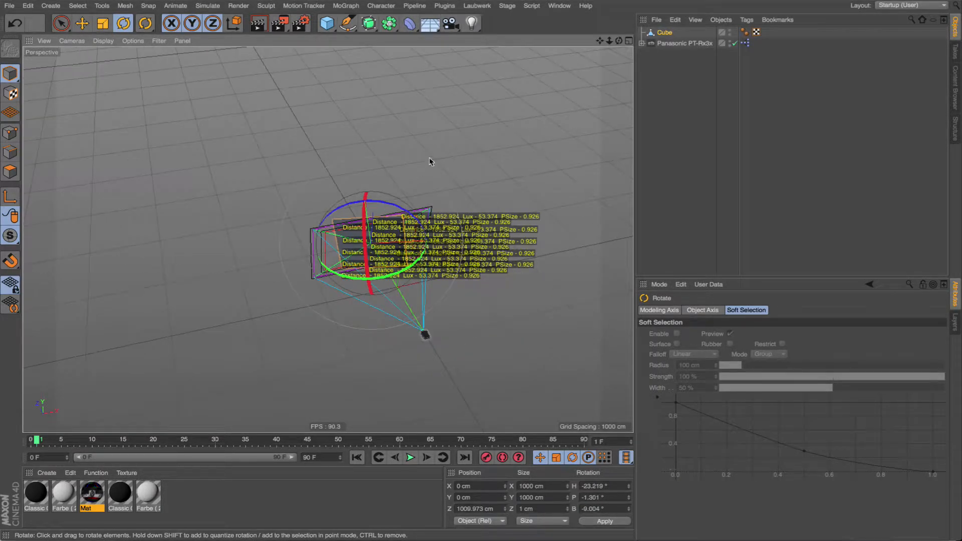
key(t)
drag(464, 235, 527, 228)
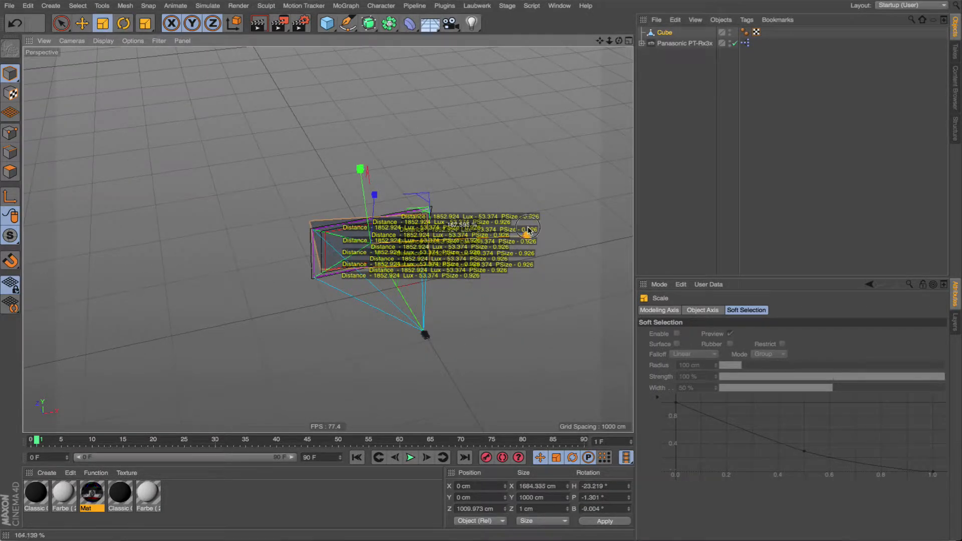
drag(361, 167, 351, 123)
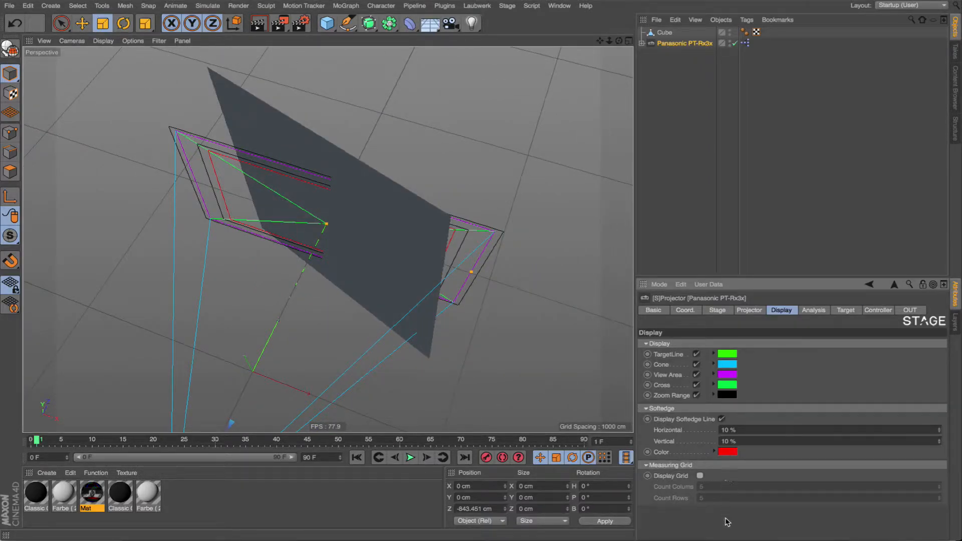
Examine the projector's grid analysis for minimum, maximum and average lux and the pixel size range
click(821, 311)
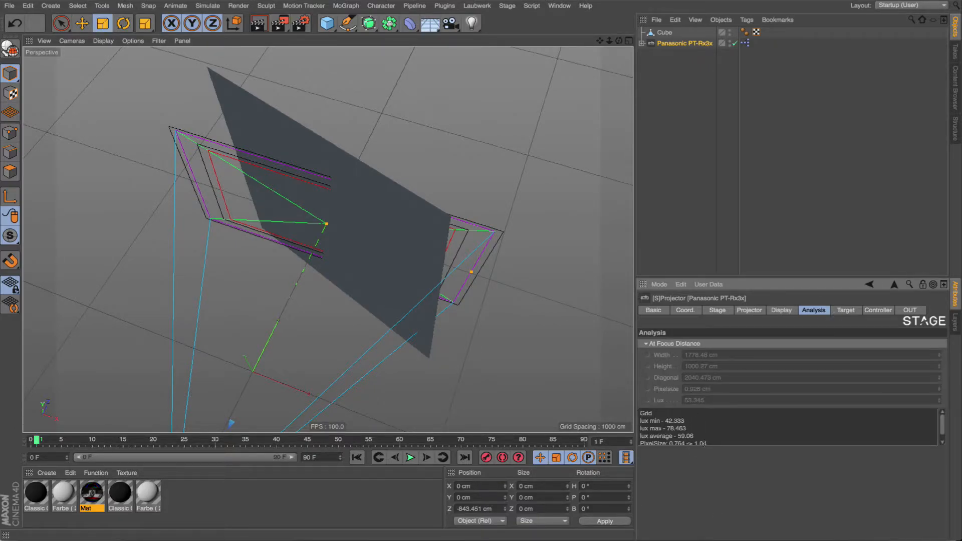
scroll(706, 436, down, 1)
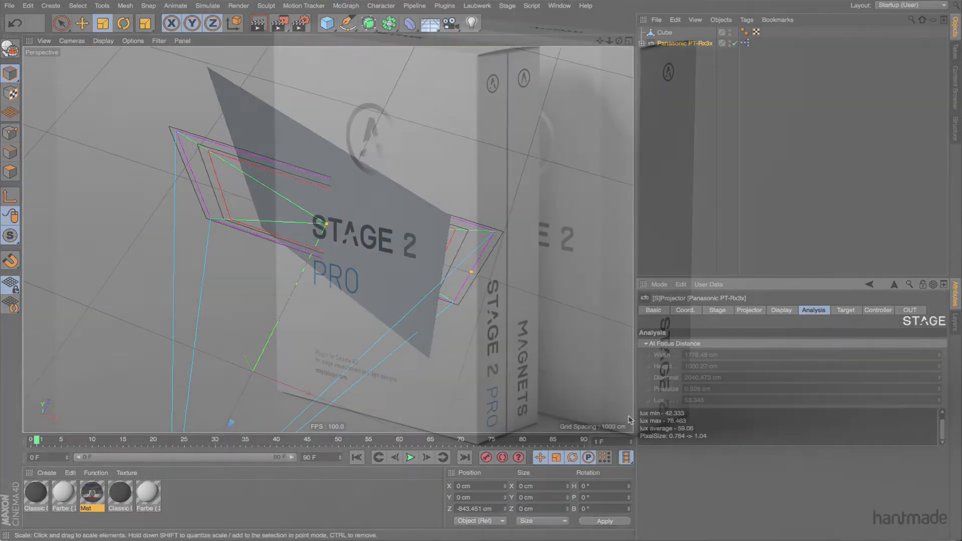